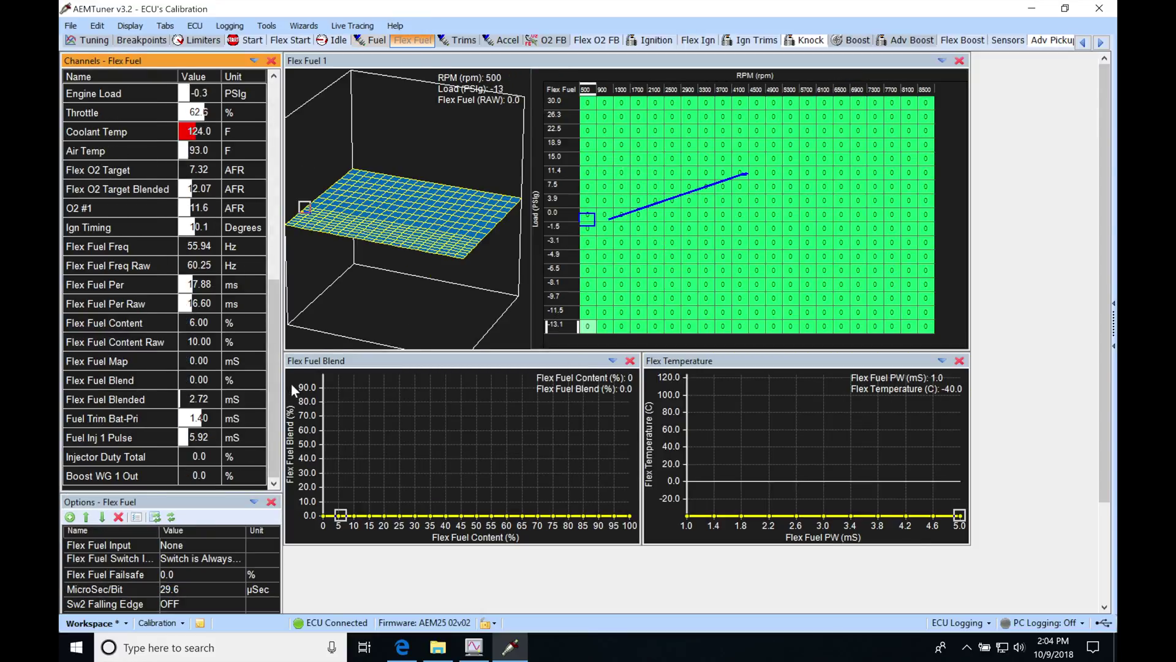
Review the available sources in the Flex Fuel Input dropdown on the Flex Fuel page
left_click_drag(1105, 328, 1104, 337)
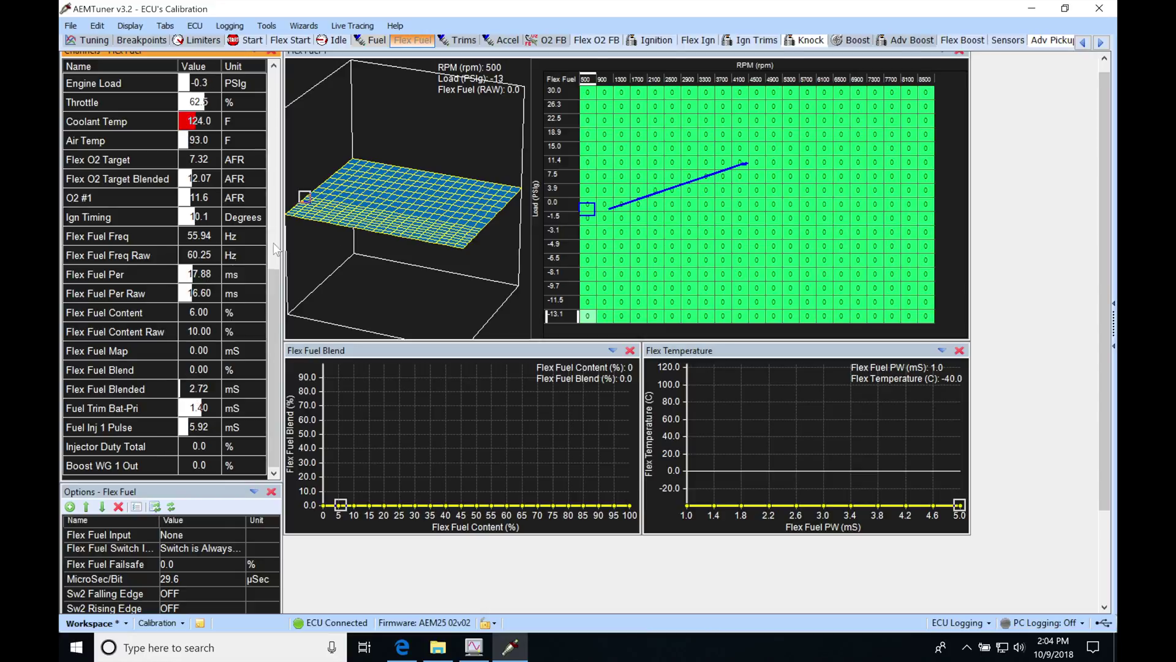
scroll(1100, 289, "up", 1)
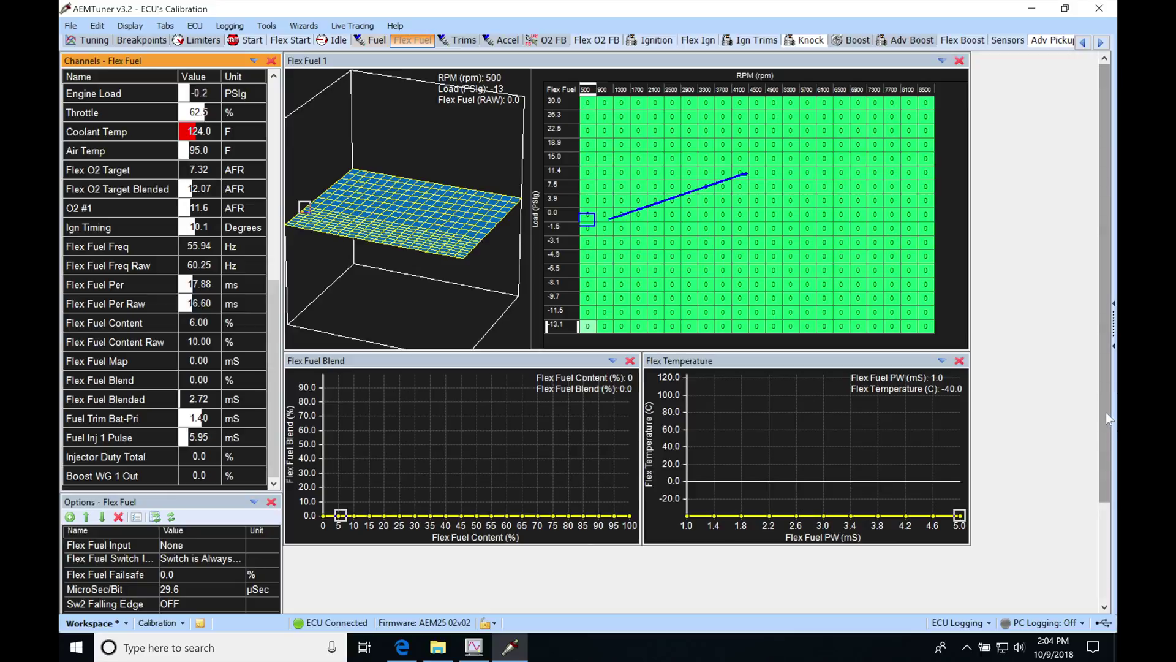
scroll(1105, 412, "down", 3)
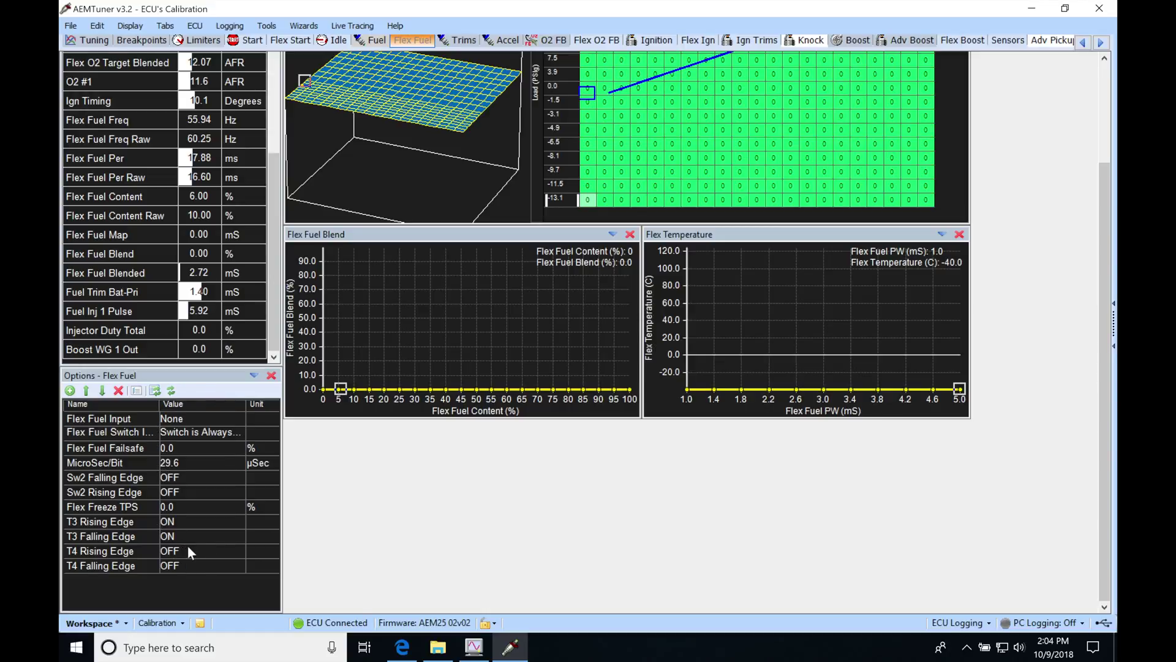
scroll(271, 542, "up", 3)
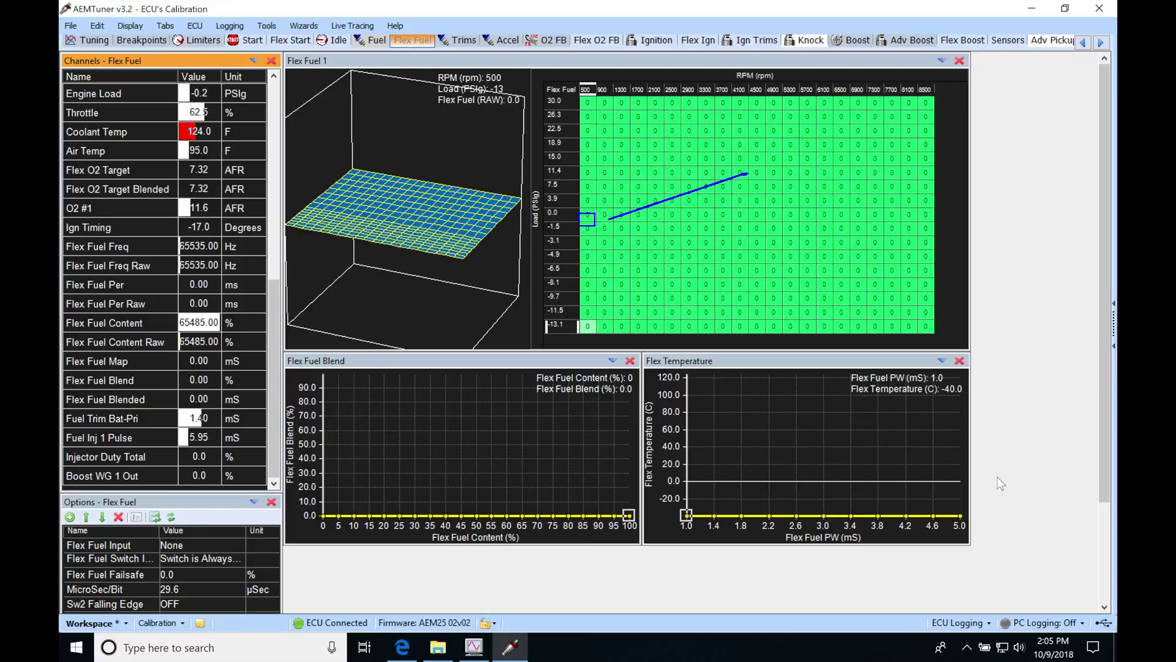
left_click_drag(1100, 311, 1101, 454)
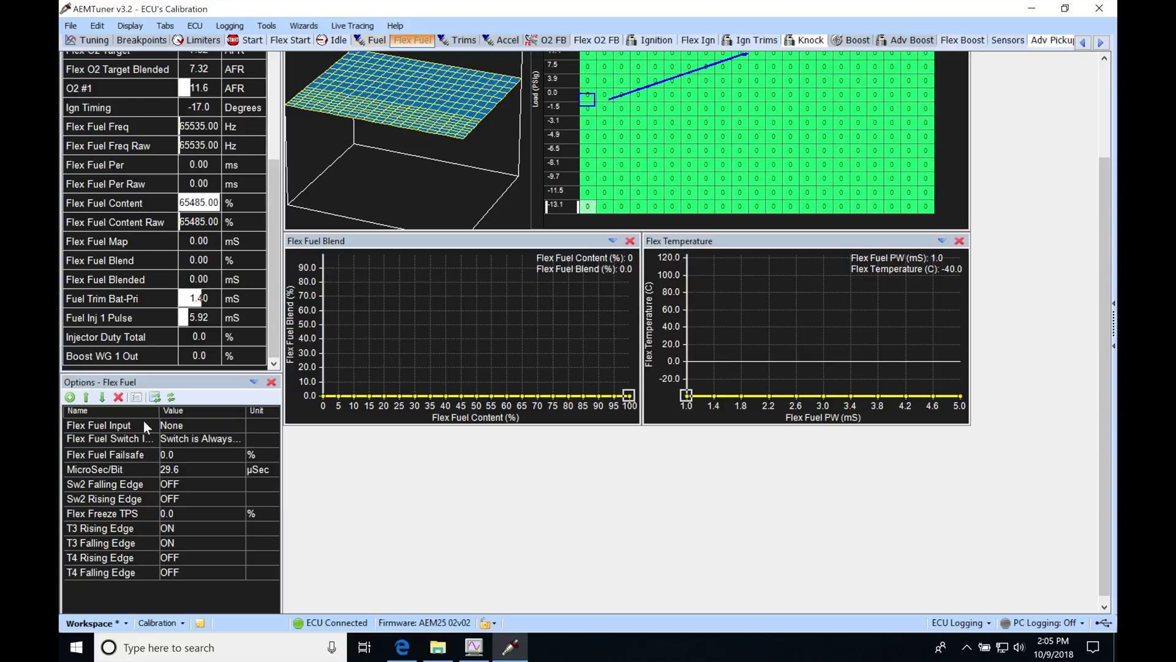
left_click(200, 423)
left_click(200, 425)
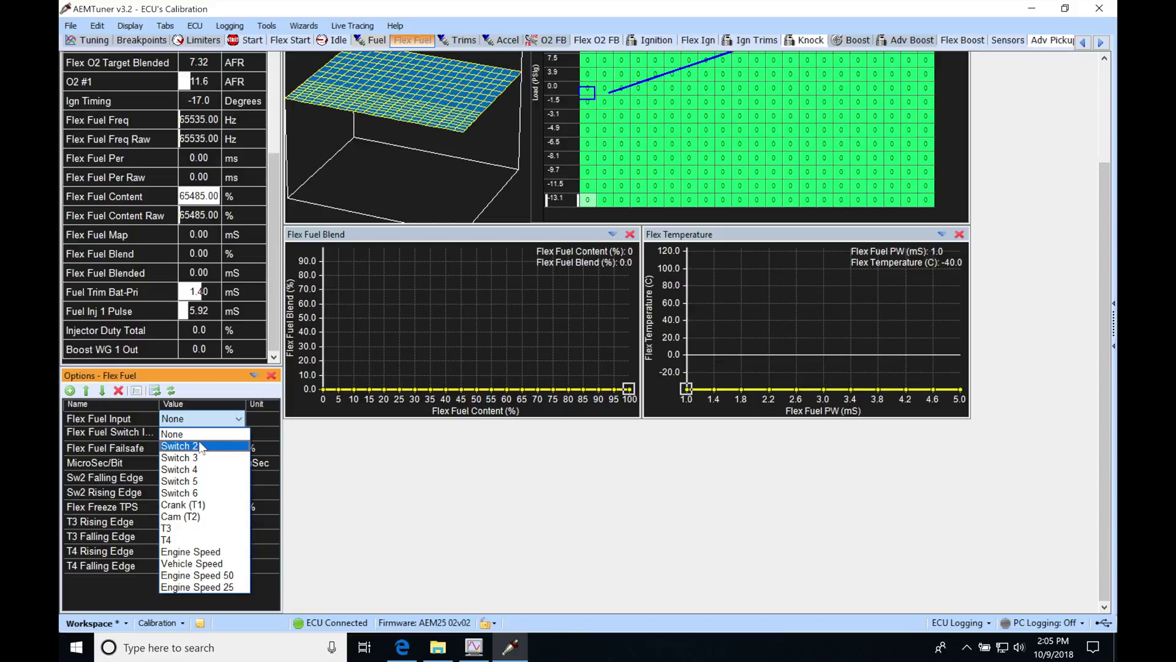
Leave Flex Fuel Input at None and bring up File Explorer at This PC
left_click(342, 455)
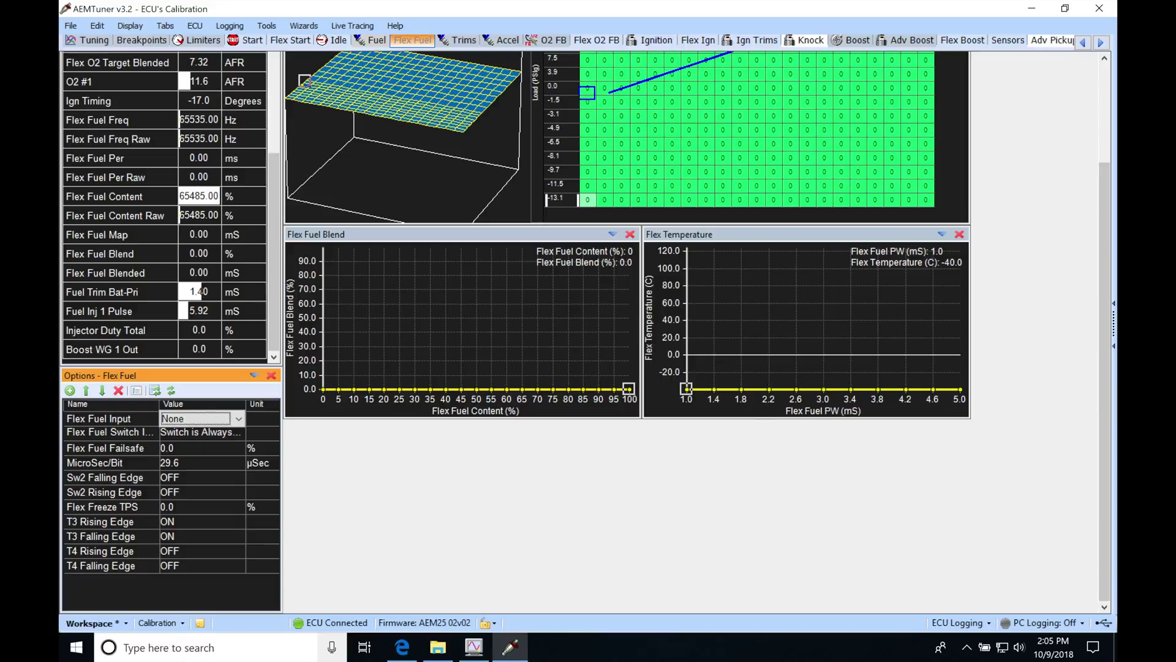
left_click(438, 647)
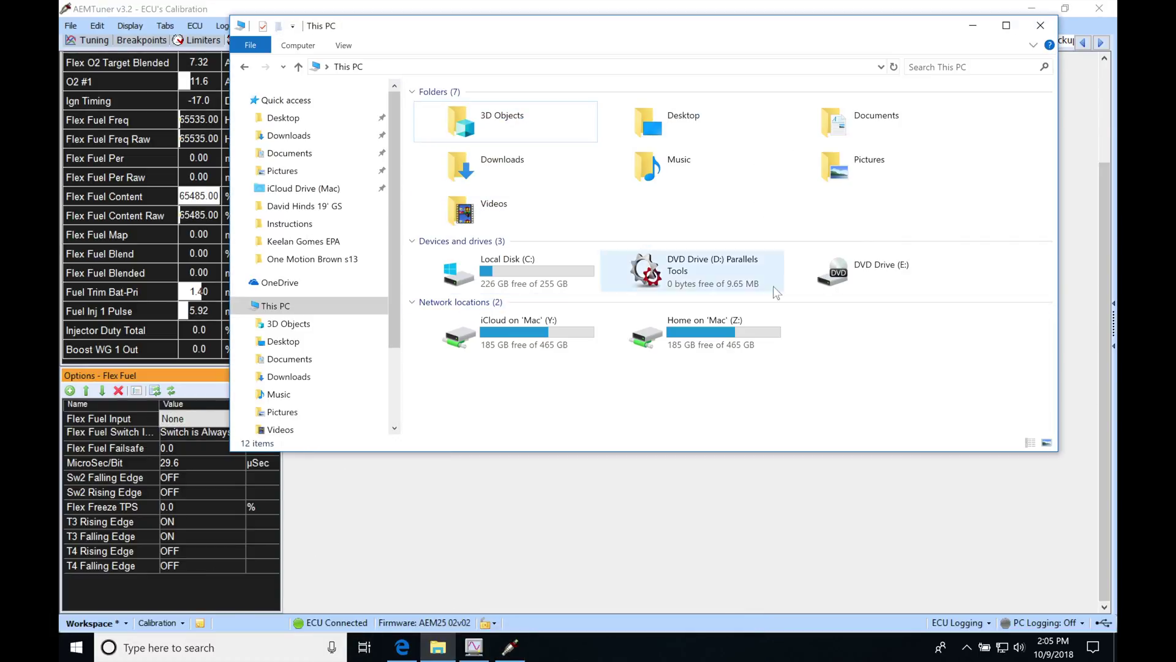
Browse to C:\Program Files (x86)\AEM\AEMTuner\Instructions and open the 10-6052 for EMS - 30-6052 PDF
double_click(504, 268)
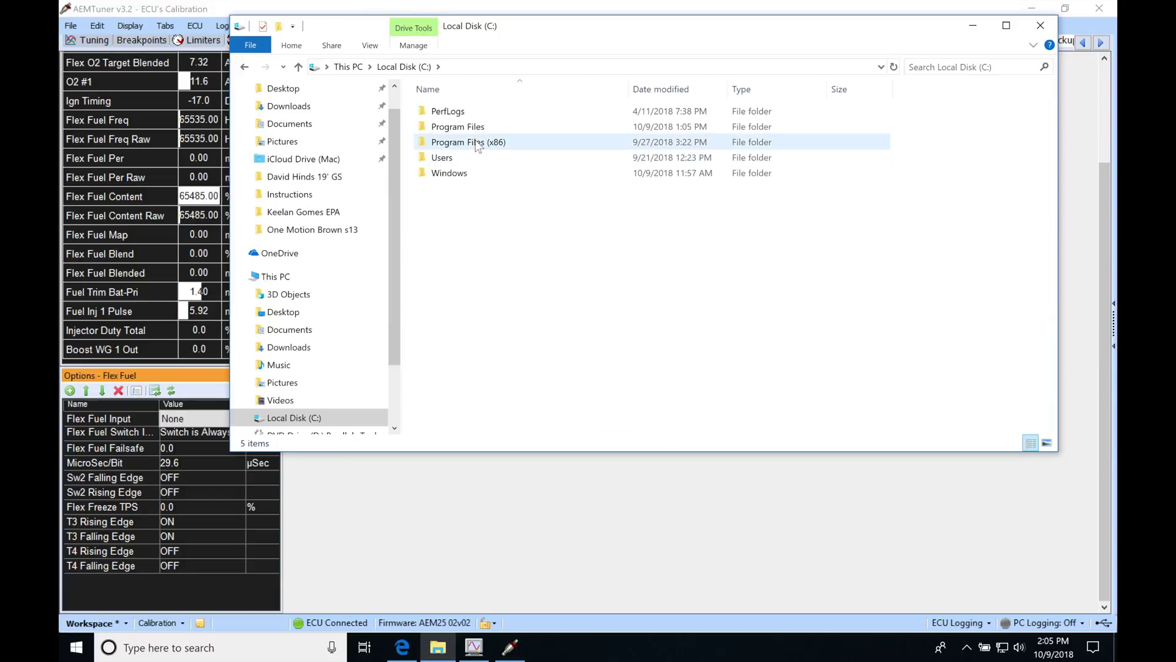
double_click(476, 144)
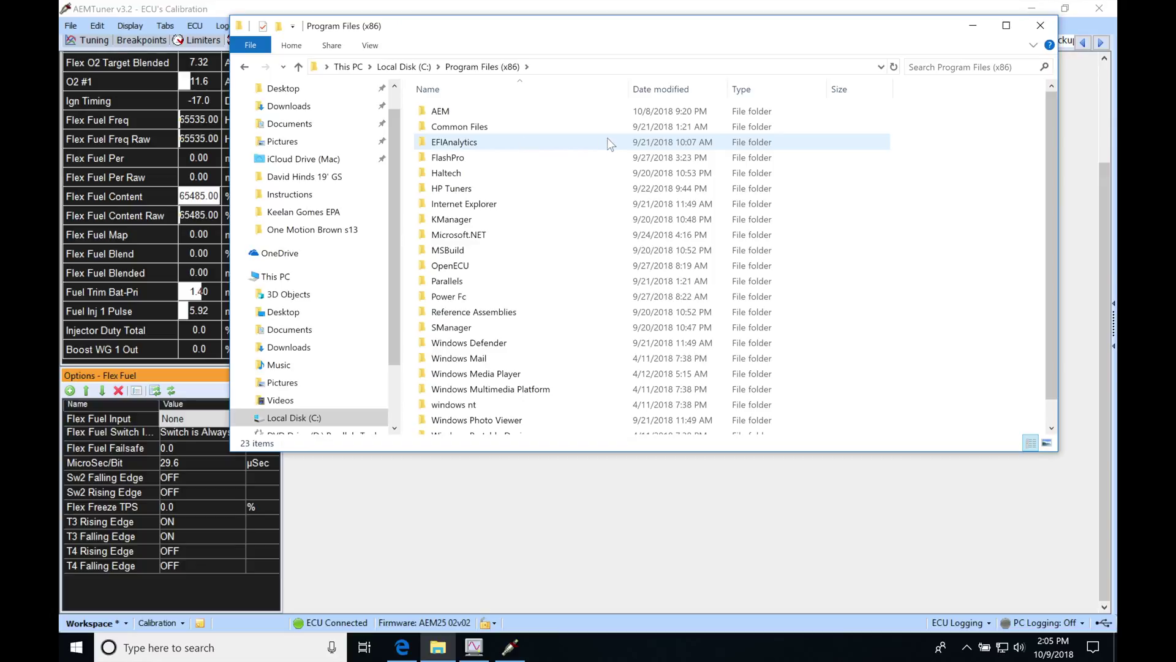
double_click(461, 112)
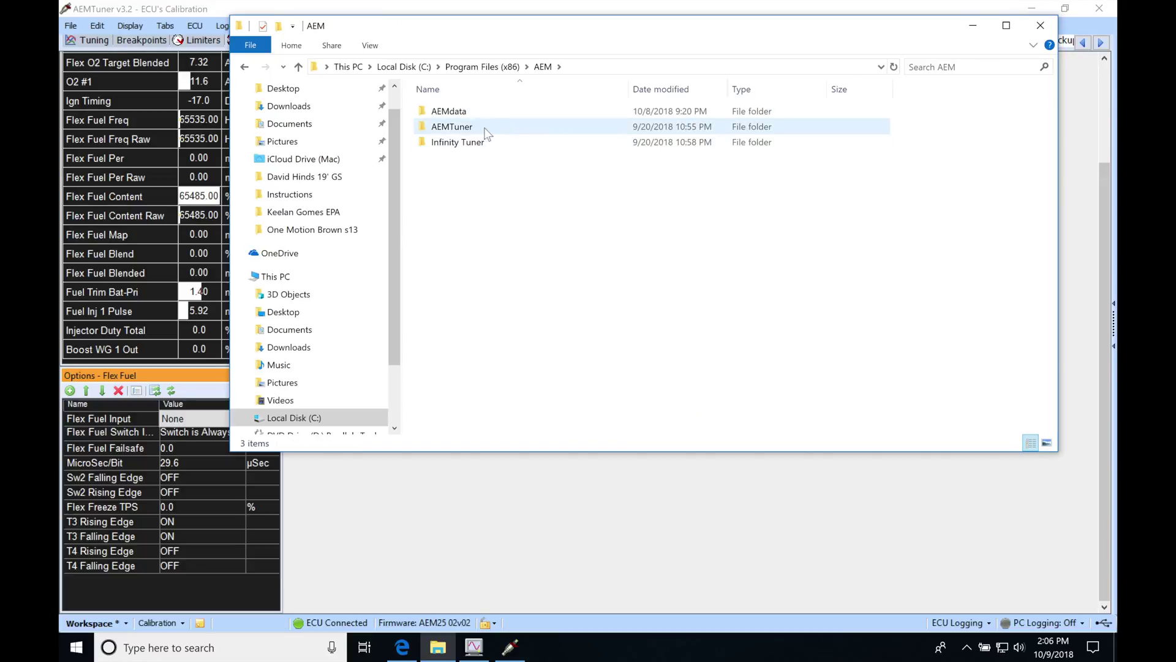
double_click(479, 127)
double_click(496, 151)
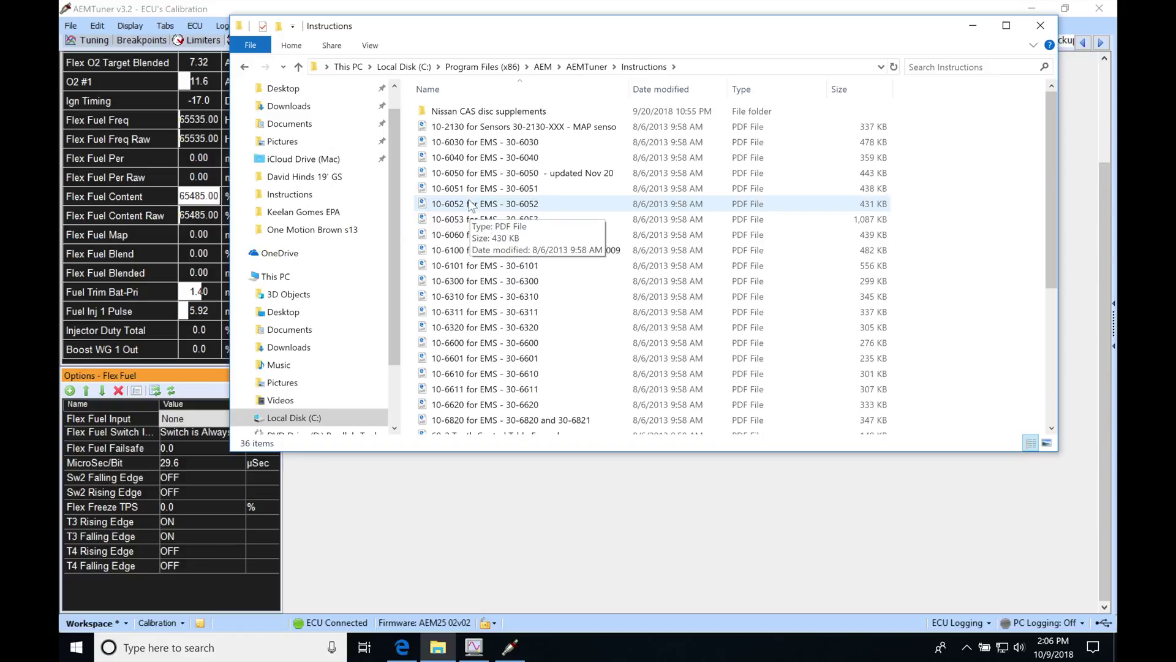
double_click(474, 205)
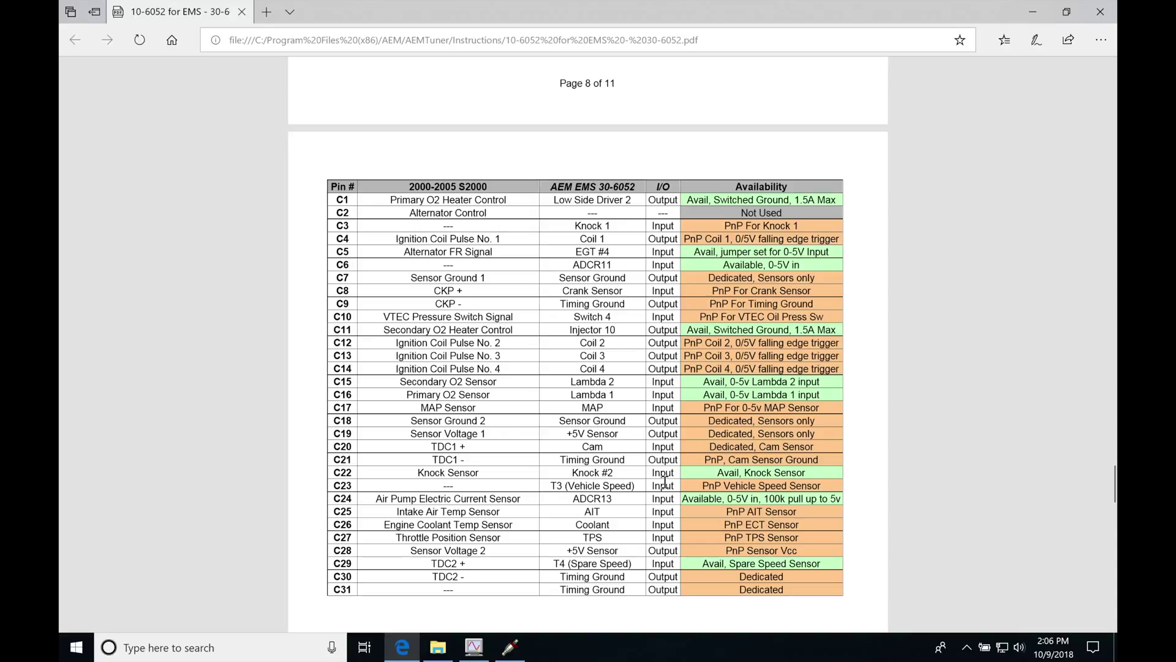
Scroll the pinout PDF to the page 9 D-pin table (Switch 2 on D11), then return to AEMTuner
scroll(993, 389, "down", 1)
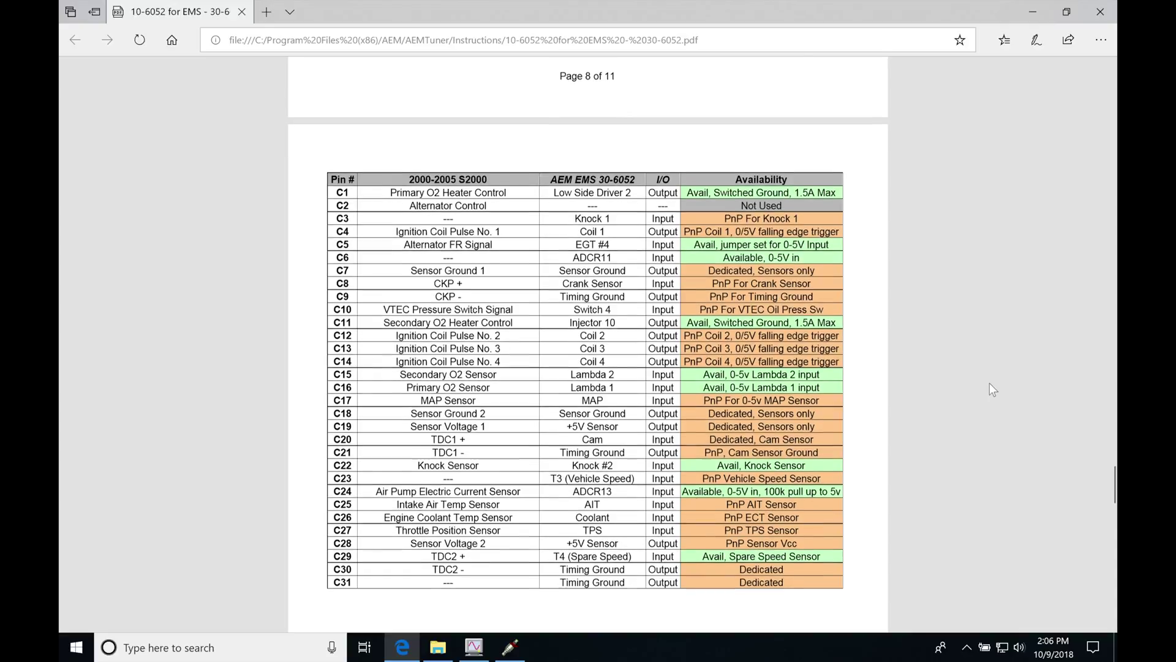
scroll(993, 390, "down", 4)
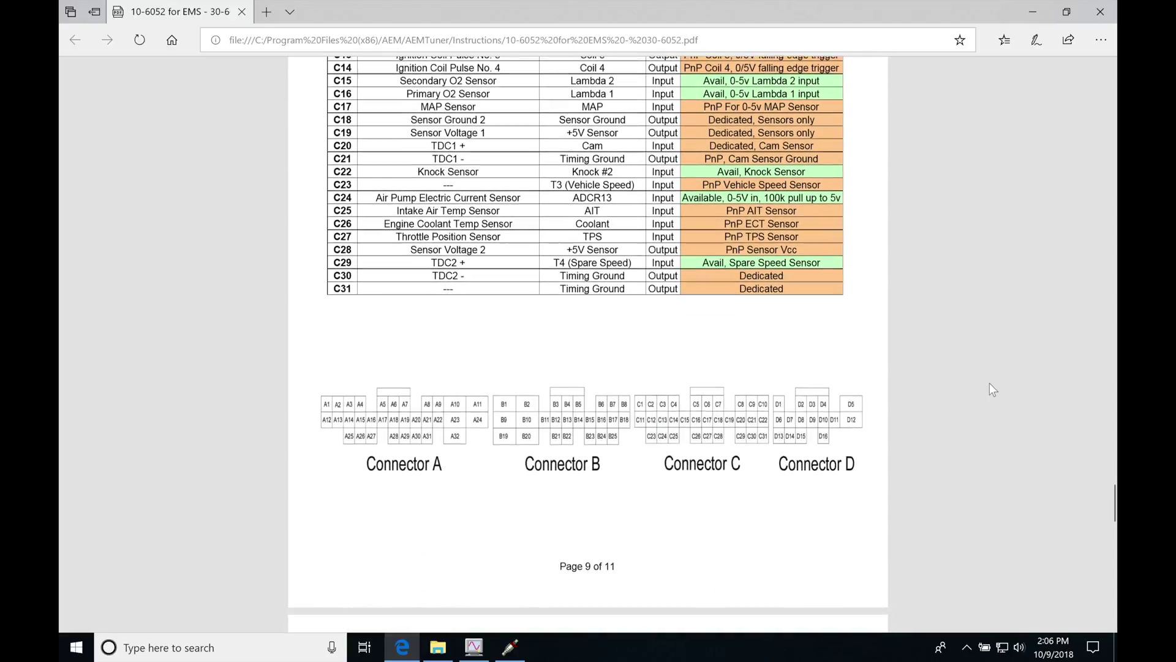
scroll(993, 389, "down", 4)
scroll(990, 384, "down", 5)
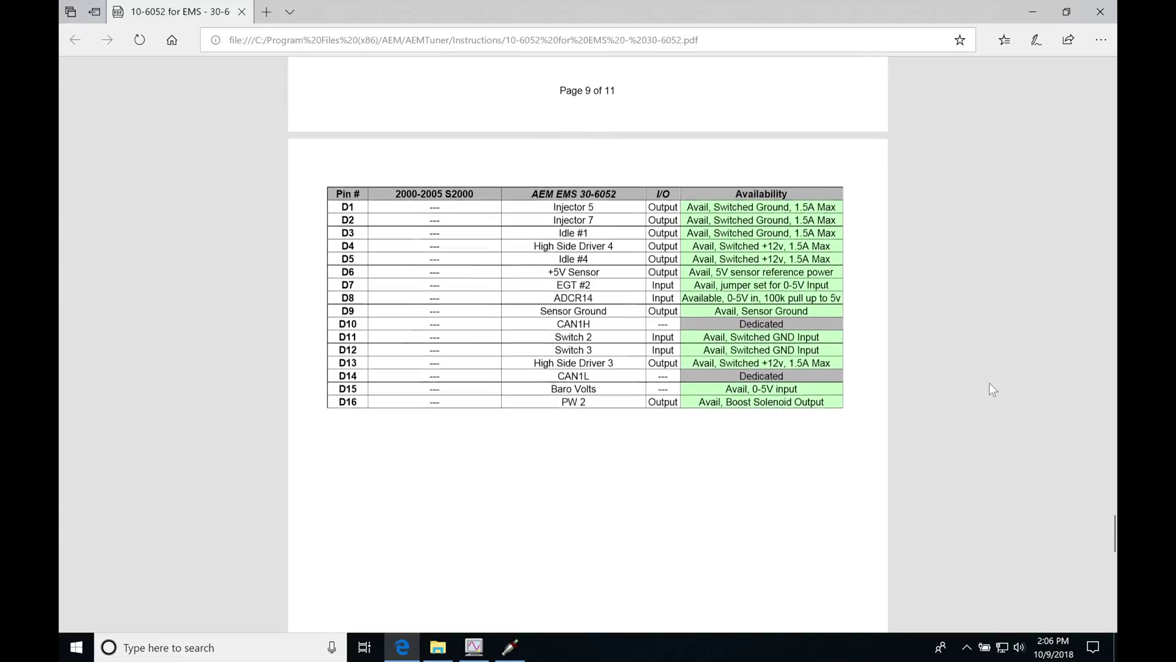
scroll(989, 383, "down", 2)
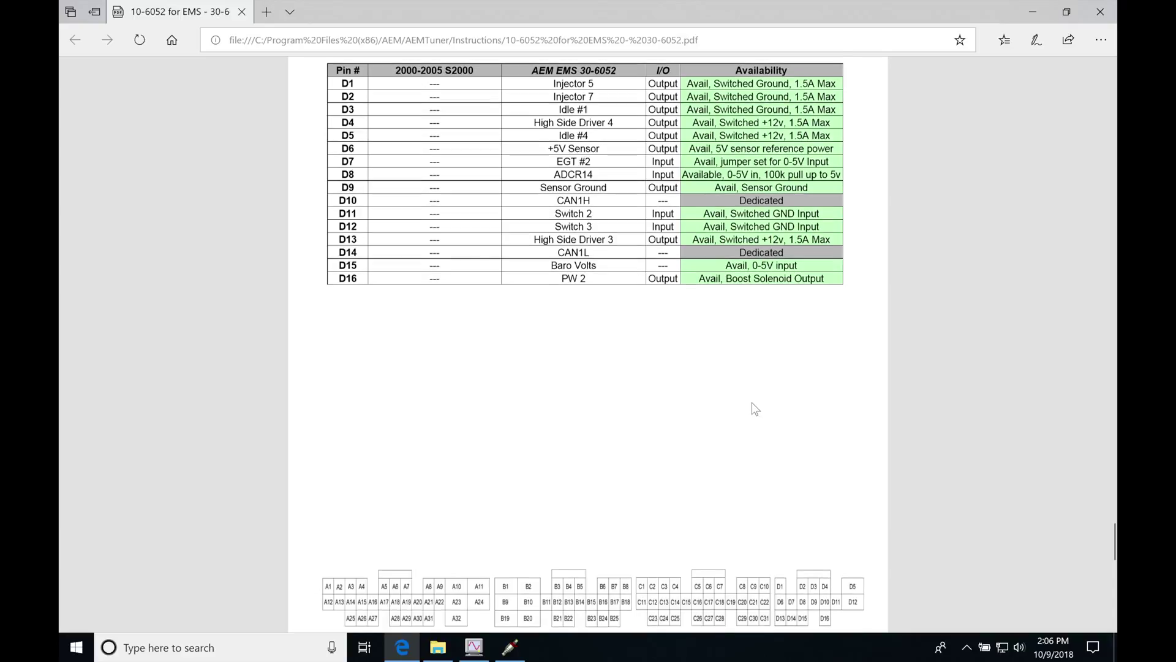
scroll(755, 408, "down", 1)
scroll(754, 409, "up", 1)
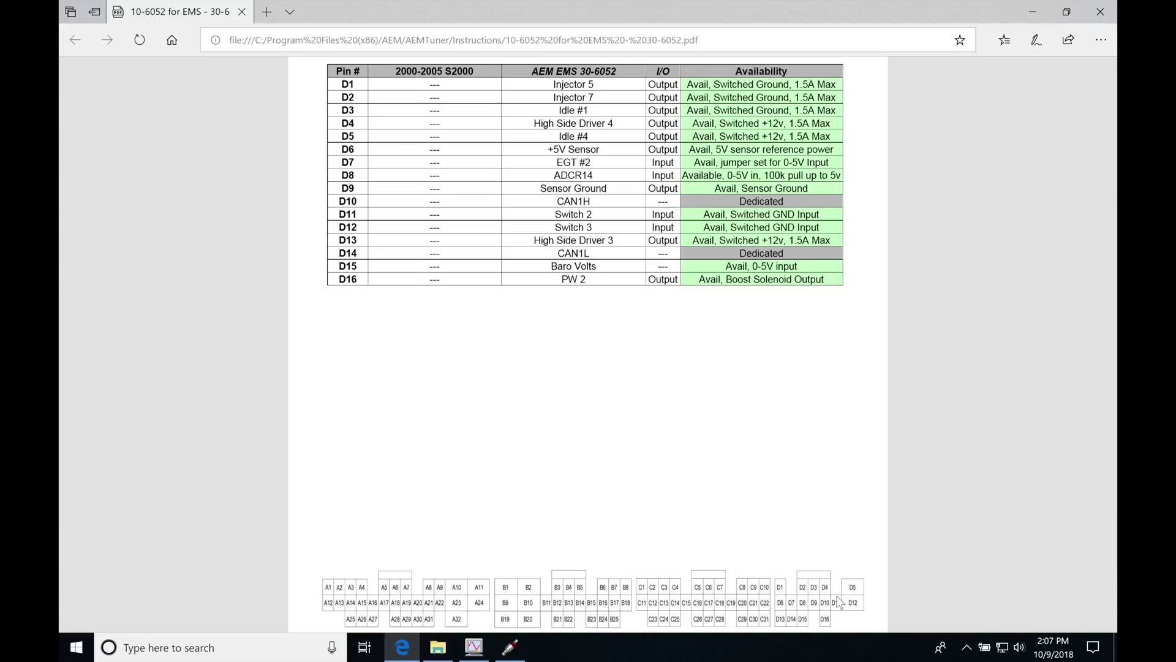
left_click(521, 645)
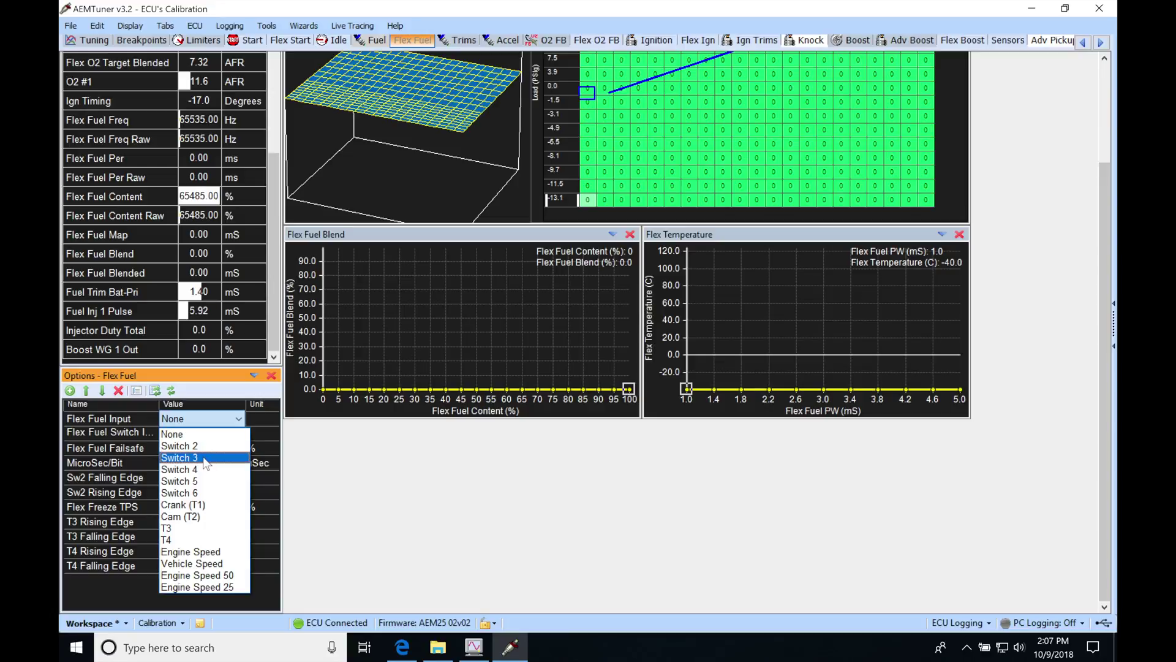
Change Flex Fuel Input from None to Switch 2
left_click(184, 447)
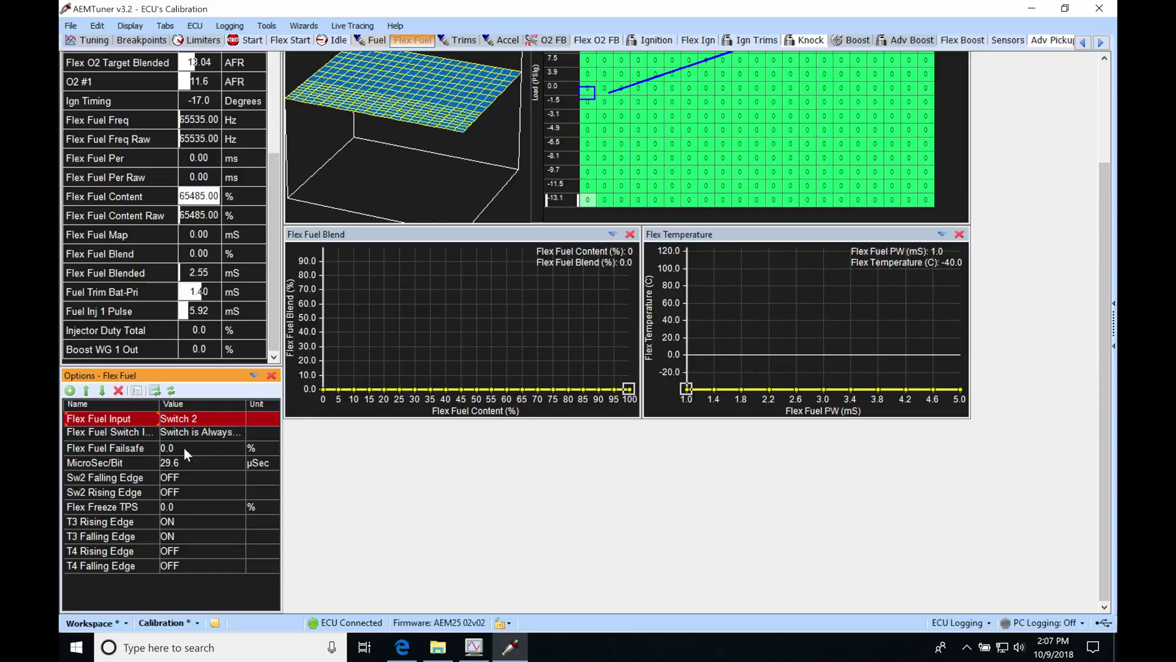
left_click_drag(1104, 263, 1105, 212)
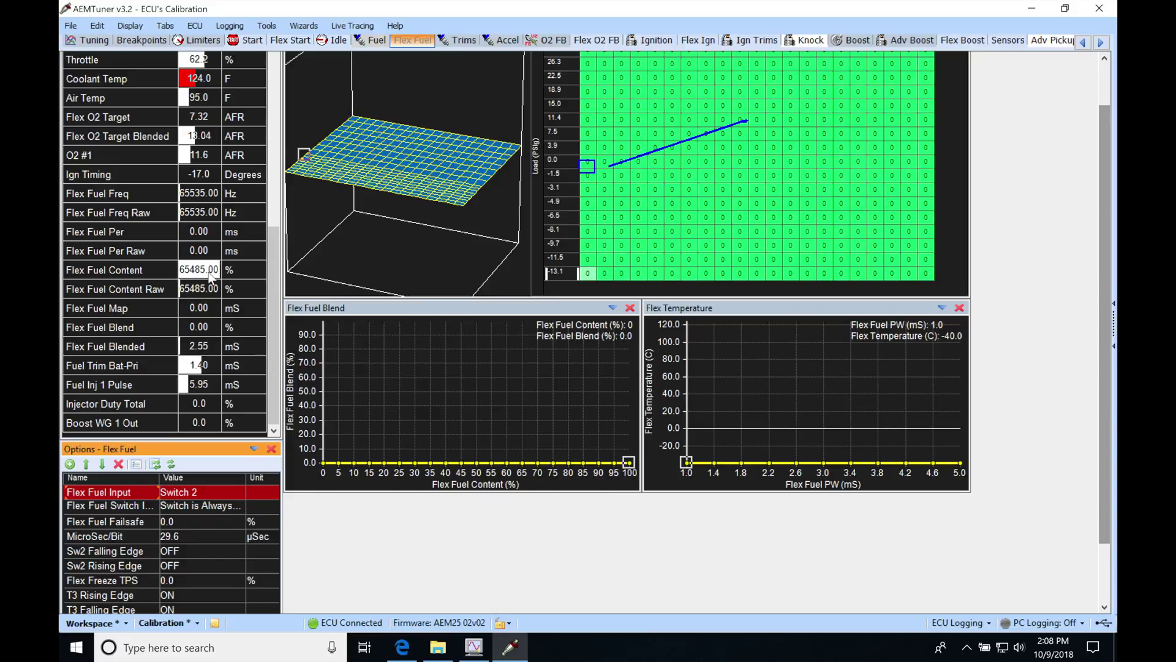
Set both Sw2 Falling Edge and Sw2 Rising Edge to ON
left_click_drag(1102, 322, 1102, 389)
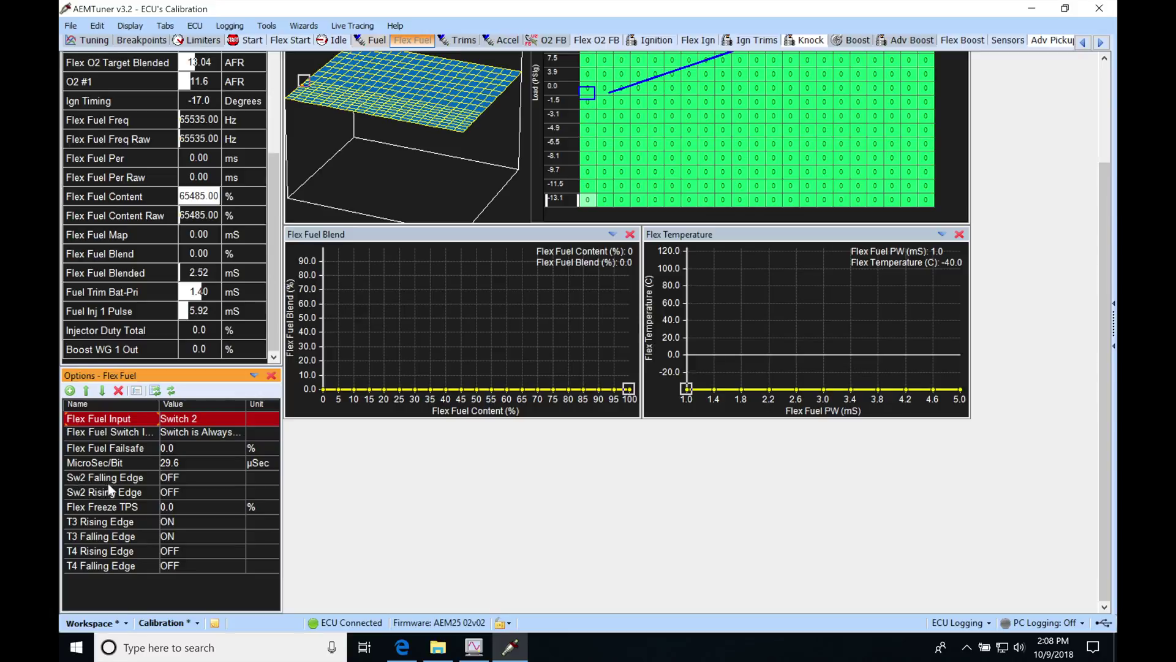
left_click(200, 479)
left_click(188, 491)
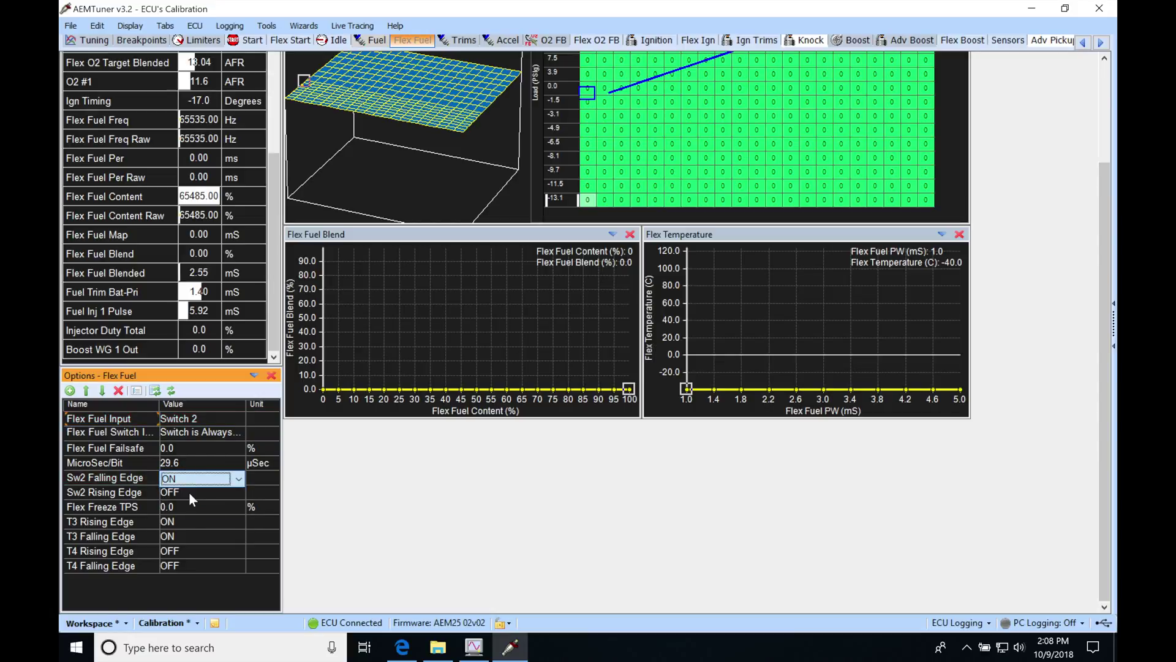
left_click(189, 492)
left_click(188, 491)
left_click(188, 503)
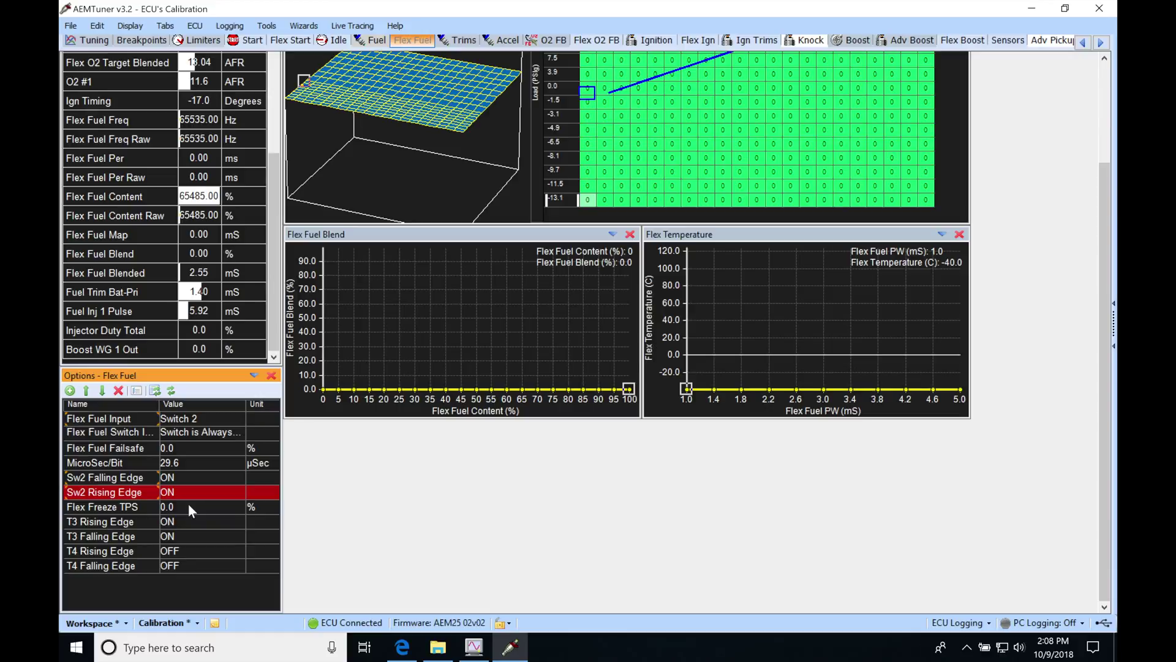